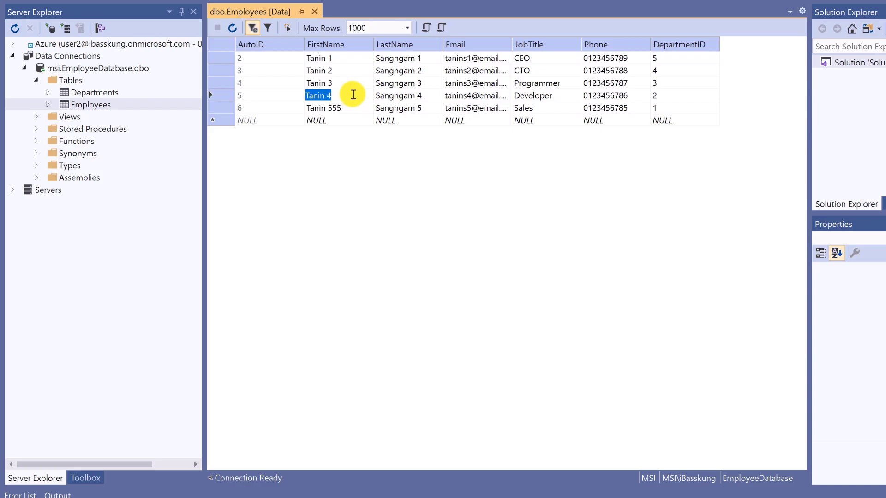
- Change the number in the first name of the employee with AutoID 5 to 444 and refresh the table data
{"action": "type", "text": "444"}
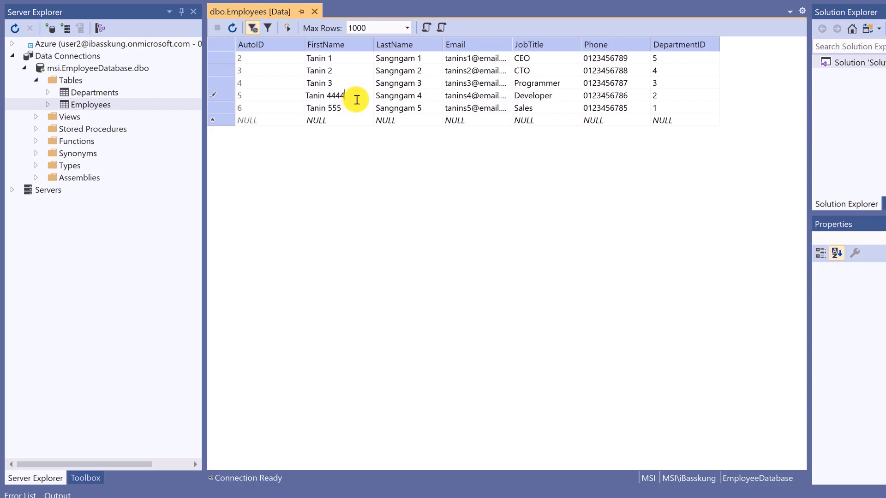
{"action": "key", "text": "BackSpace"}
{"action": "left_click", "coordinate": [355, 104]}
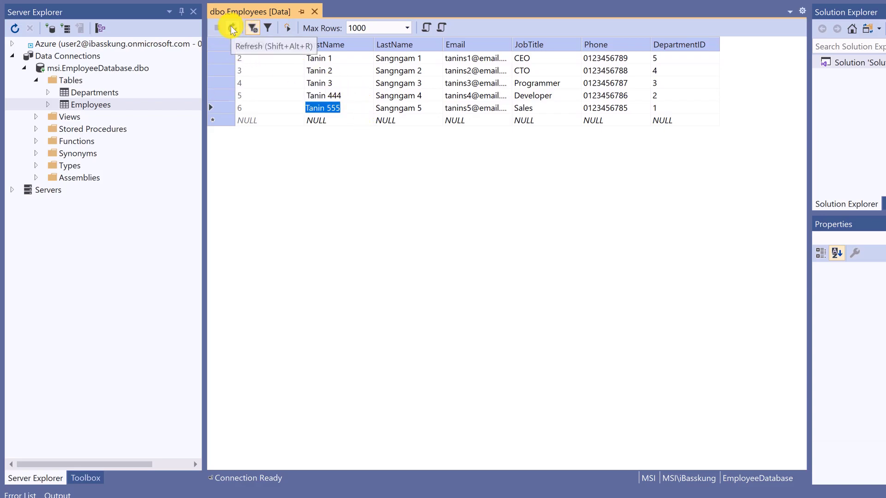
{"action": "left_click", "coordinate": [232, 28]}
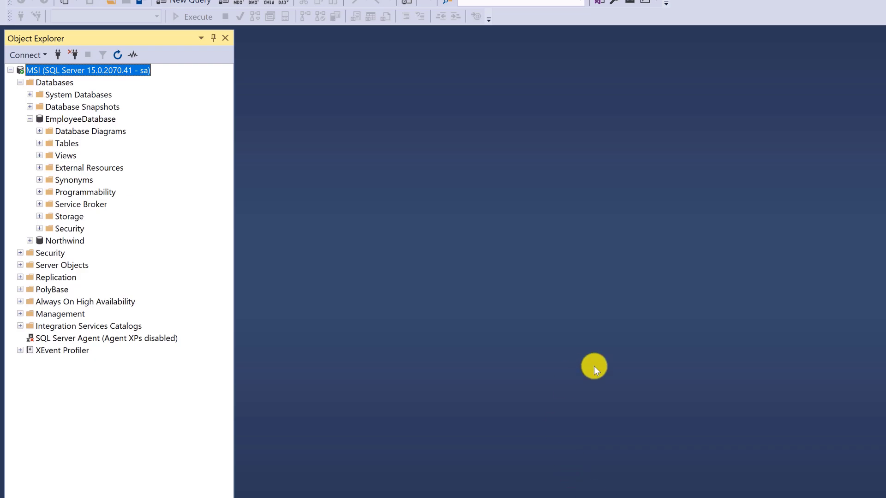
- Switch to SQL Server Management Studio, refresh EmployeeDatabase and expand its tables
{"action": "right_click", "coordinate": [93, 119]}
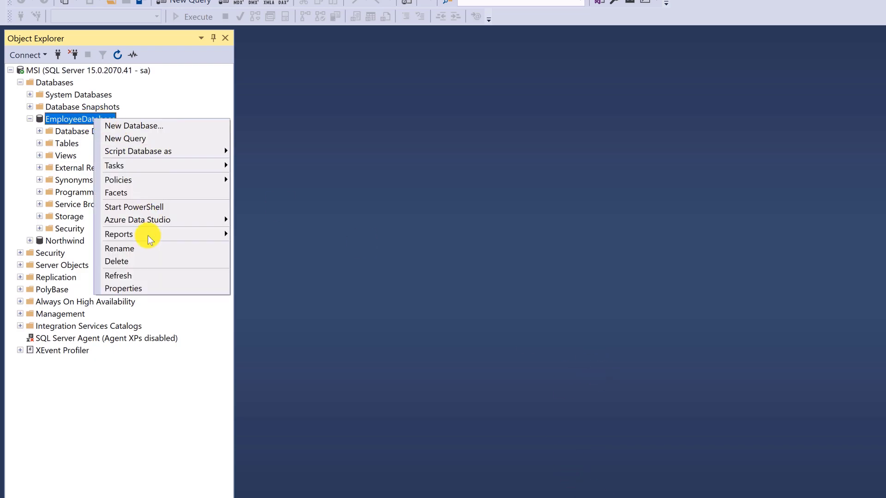
{"action": "left_click", "coordinate": [155, 275]}
{"action": "left_click", "coordinate": [39, 143]}
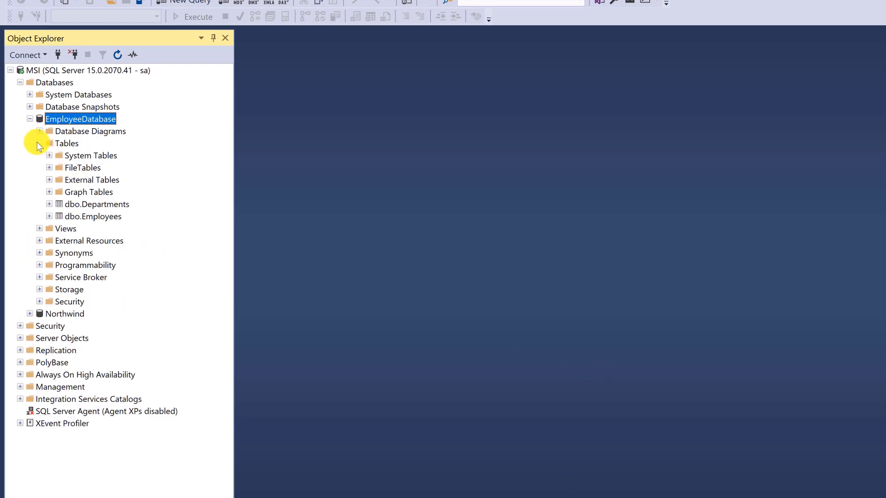
- Query the top 1000 rows of dbo.Employees, check the edited first names in the results, and close the query
{"action": "left_click", "coordinate": [94, 218]}
{"action": "right_click", "coordinate": [95, 219]}
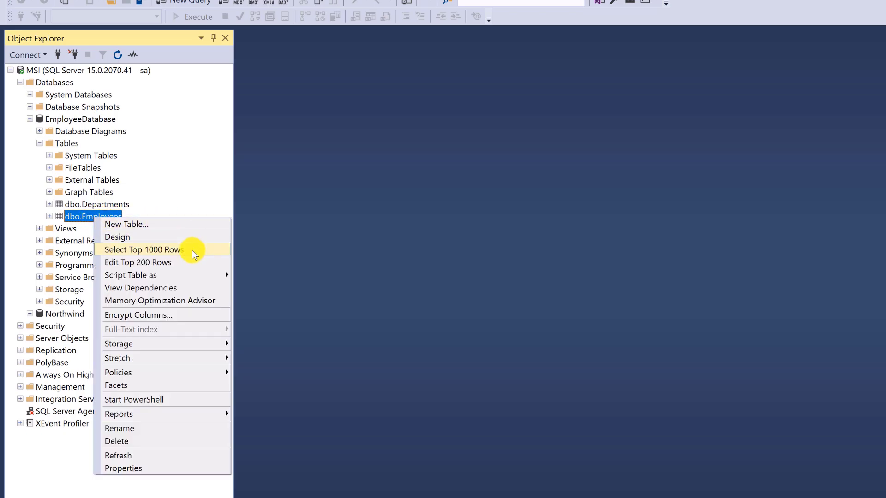
{"action": "left_click", "coordinate": [221, 236]}
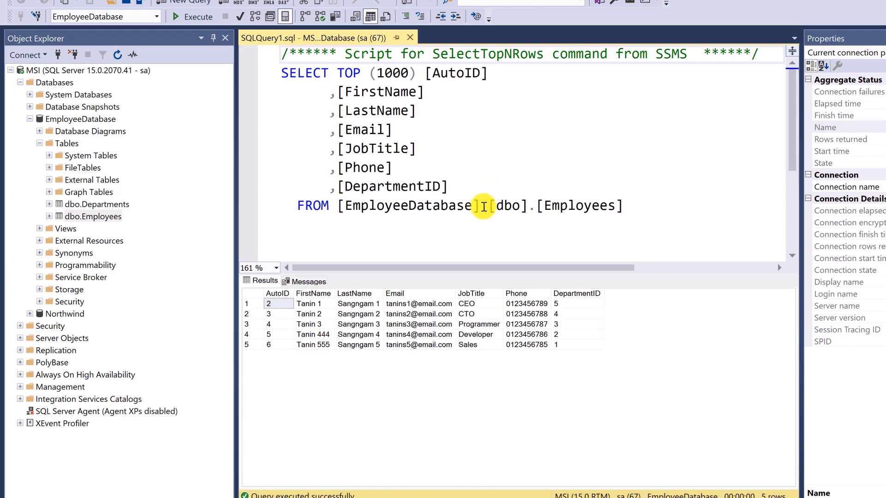
{"action": "left_click", "coordinate": [307, 334]}
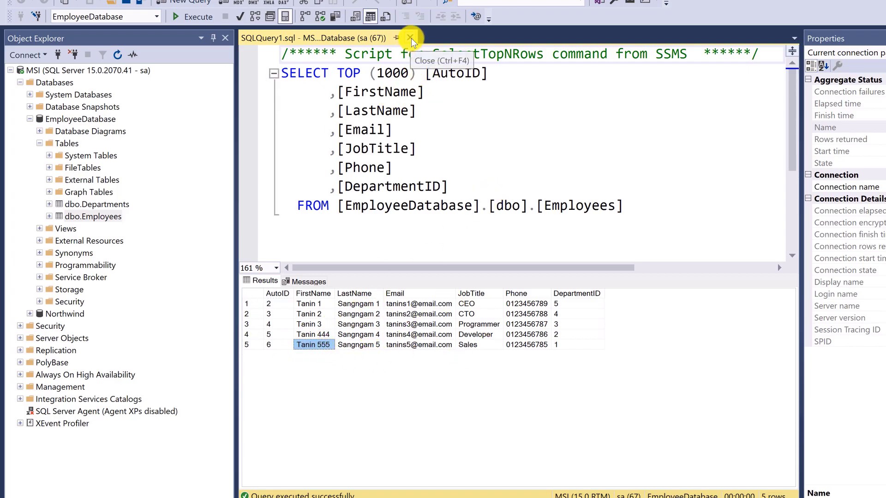
{"action": "left_click", "coordinate": [411, 38]}
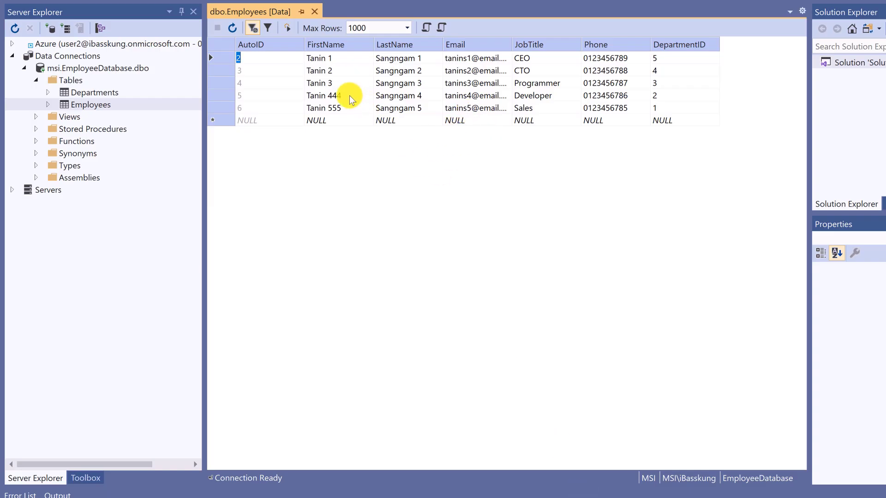
- In Visual Studio, set the first-name numbers to 4 for AutoID 5 and 5 for AutoID 6, and refresh the table data
{"action": "left_click", "coordinate": [350, 94]}
{"action": "type", "text": "Tanin 4"}
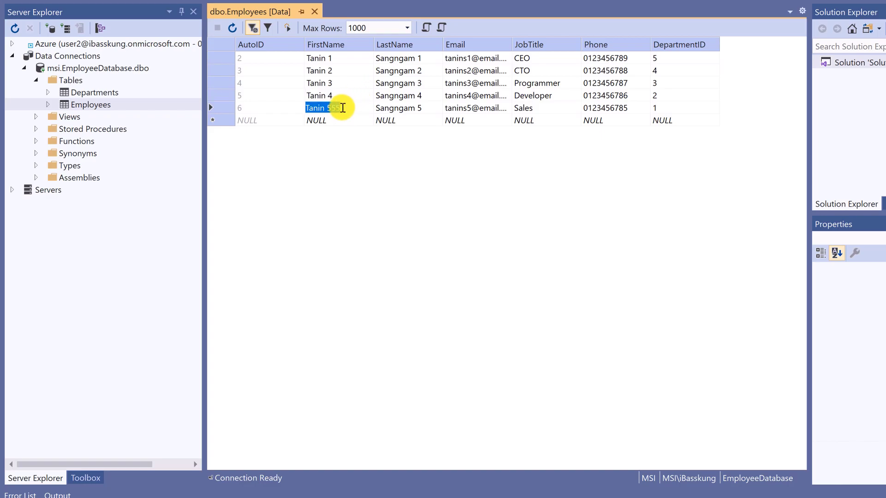
{"action": "double_click", "coordinate": [331, 107]}
{"action": "type", "text": "5"}
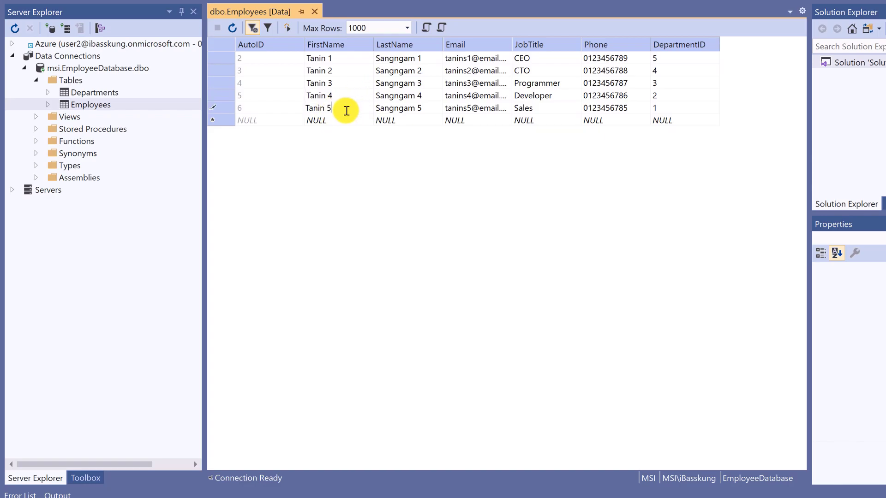
{"action": "left_click", "coordinate": [233, 28]}
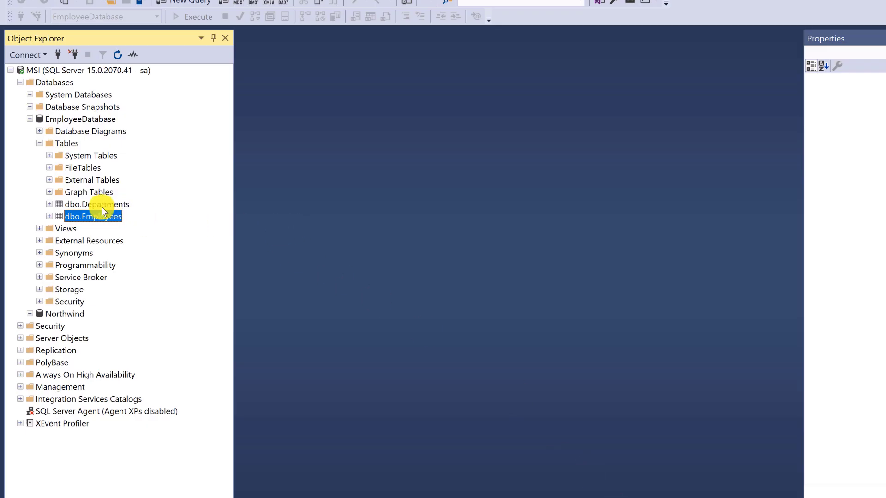
- Switch to SQL Server Management Studio, check the first names in the top 1000 rows of dbo.Employees, and close the query
{"action": "right_click", "coordinate": [99, 217]}
{"action": "left_click", "coordinate": [192, 398]}
{"action": "right_click", "coordinate": [111, 219]}
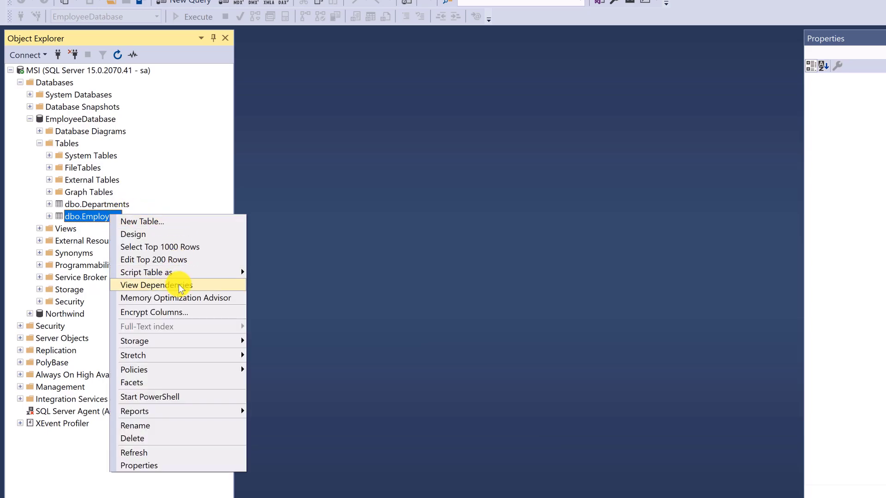
{"action": "left_click", "coordinate": [222, 247]}
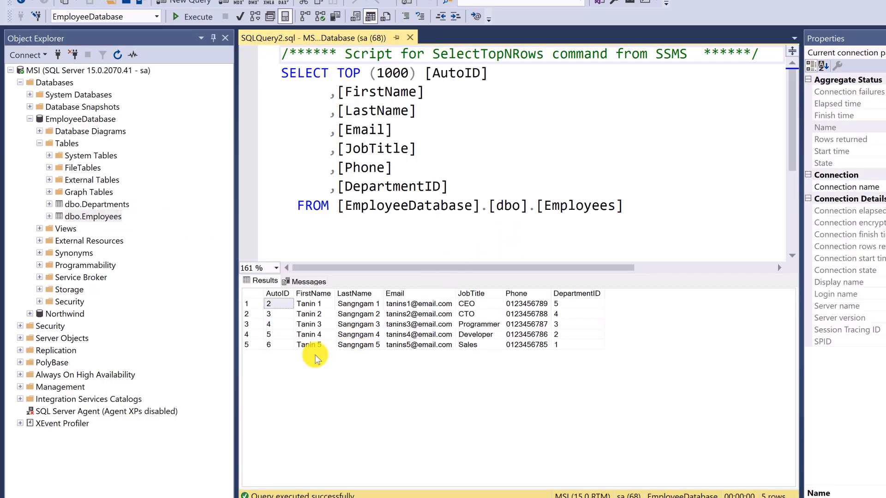
{"action": "left_click", "coordinate": [309, 345]}
{"action": "left_click", "coordinate": [409, 38]}
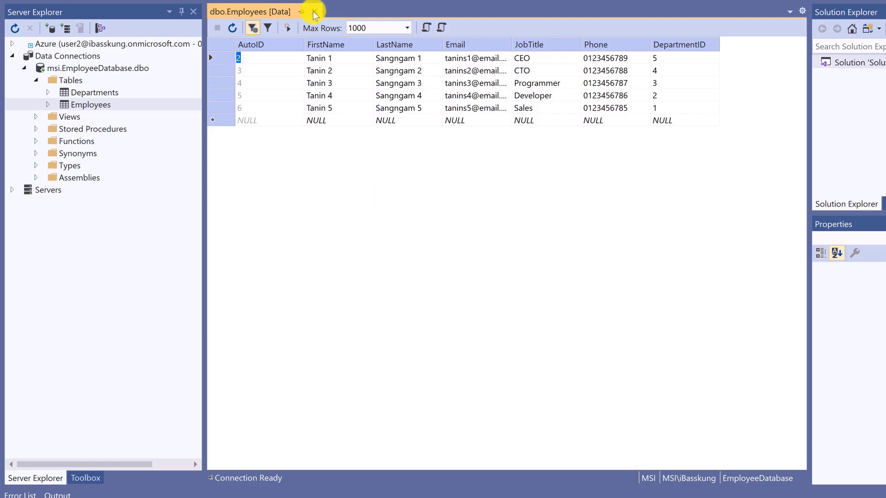
- Back in Visual Studio, close the Employees data and open the definition of the Employees table
{"action": "left_click", "coordinate": [316, 15]}
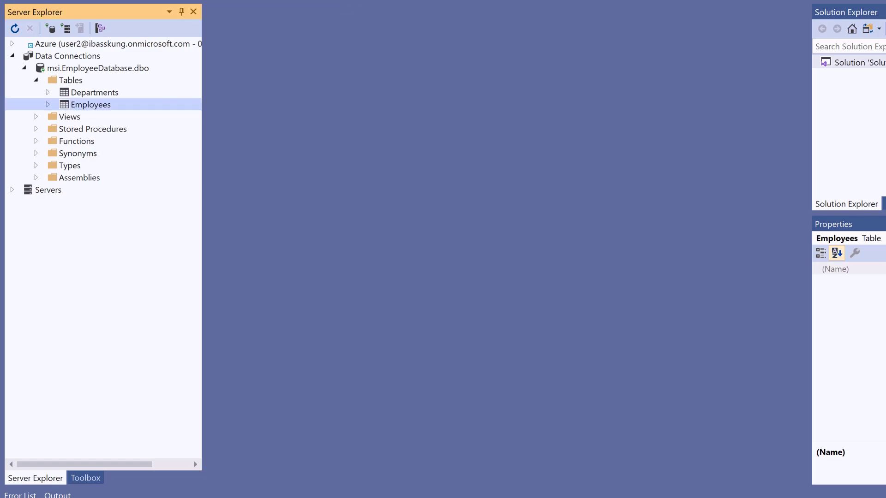
{"action": "left_click", "coordinate": [87, 91]}
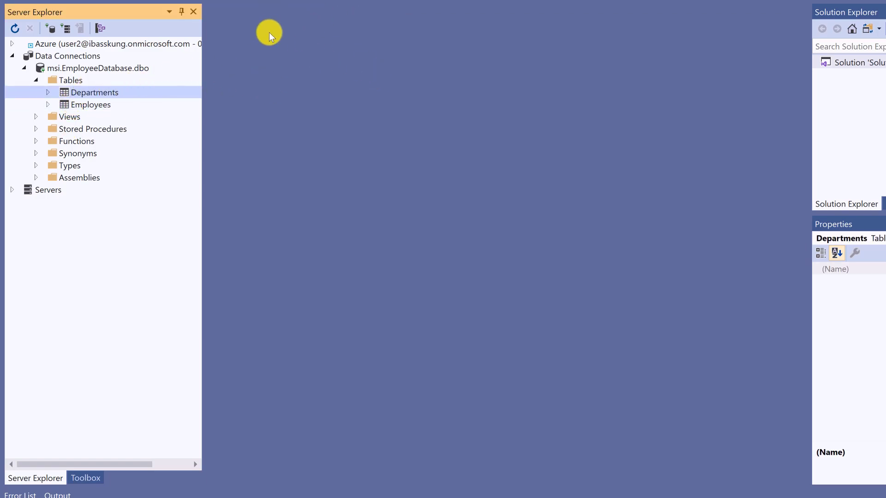
{"action": "left_click", "coordinate": [93, 104]}
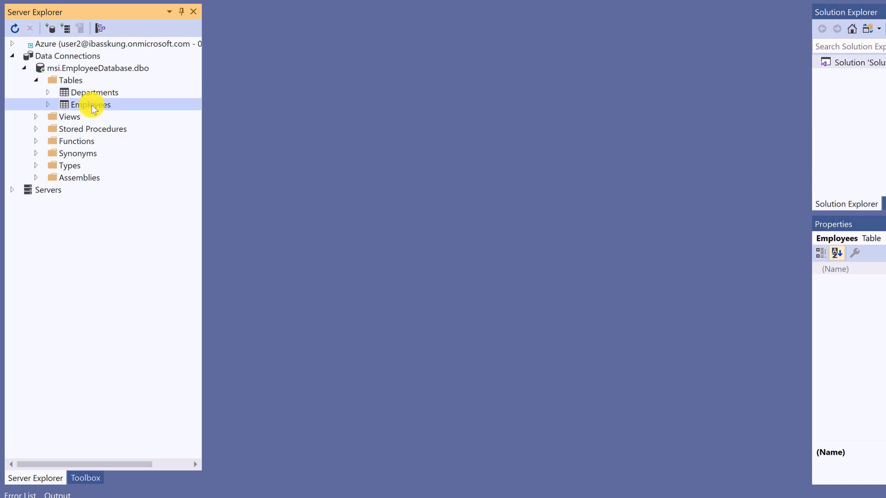
{"action": "right_click", "coordinate": [91, 104]}
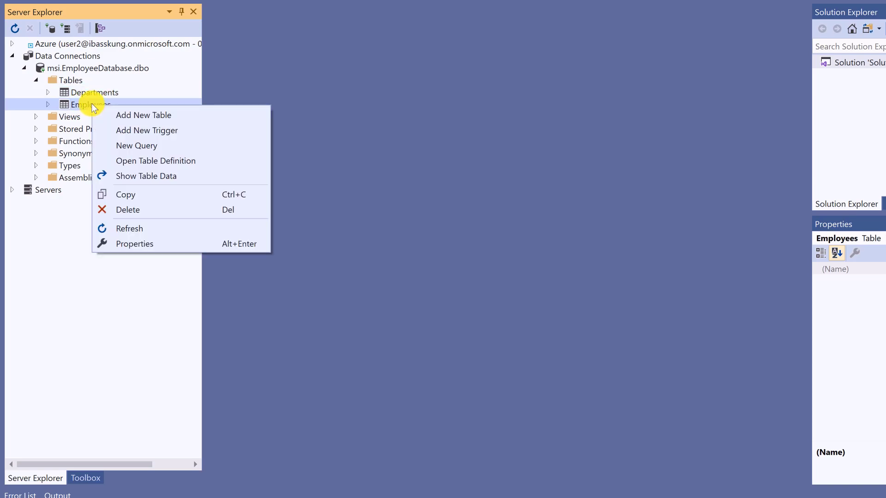
{"action": "left_click", "coordinate": [209, 162]}
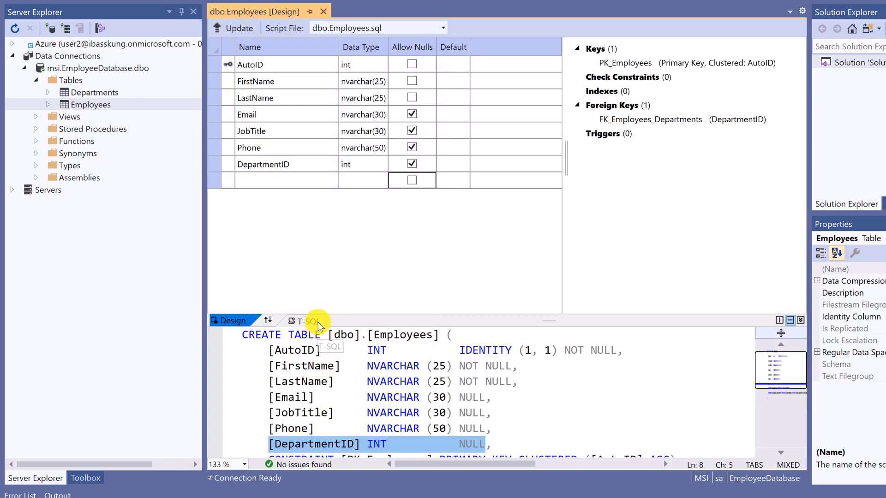
- Rename the Phone column of the Employees table to PhoneNumber
{"action": "left_click", "coordinate": [257, 147]}
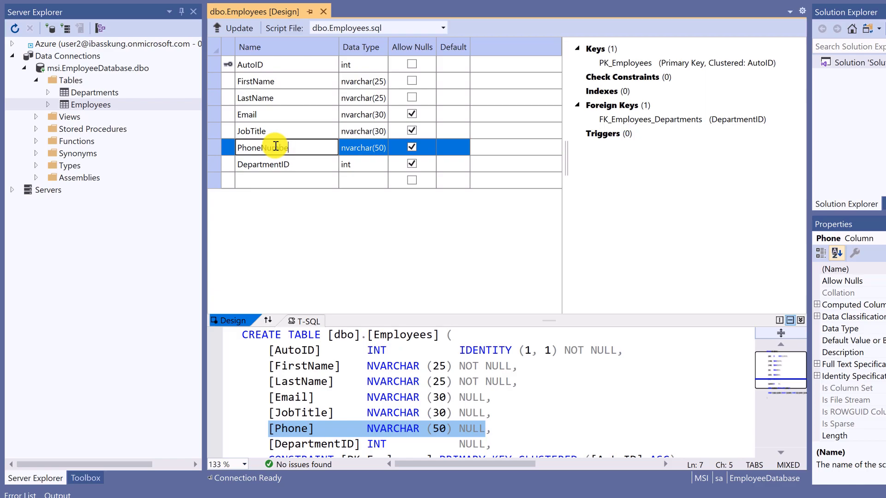
{"action": "key", "text": "Return"}
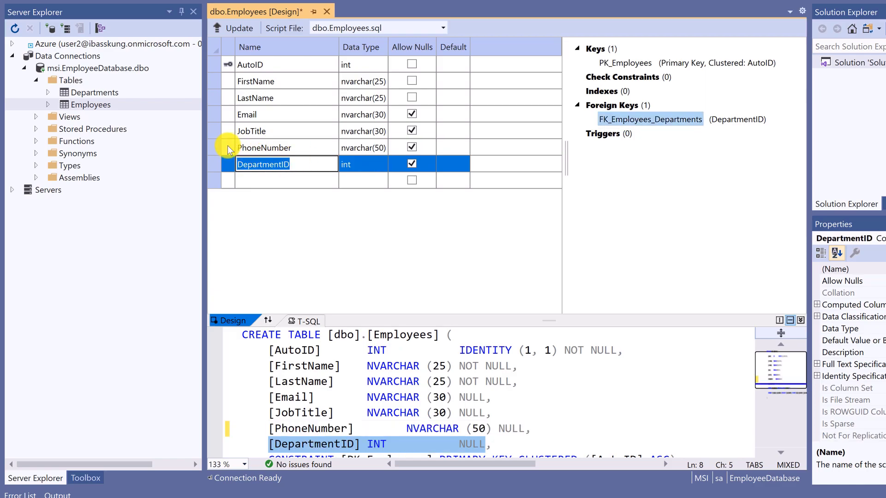
{"action": "left_click", "coordinate": [213, 147]}
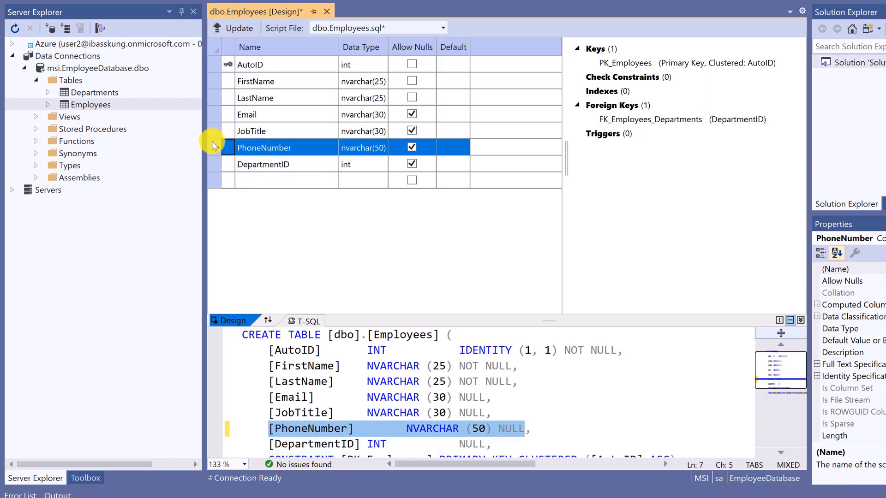
- Try to update the database with the Employees table change, examine the update preview, and cancel it
{"action": "left_click", "coordinate": [242, 27]}
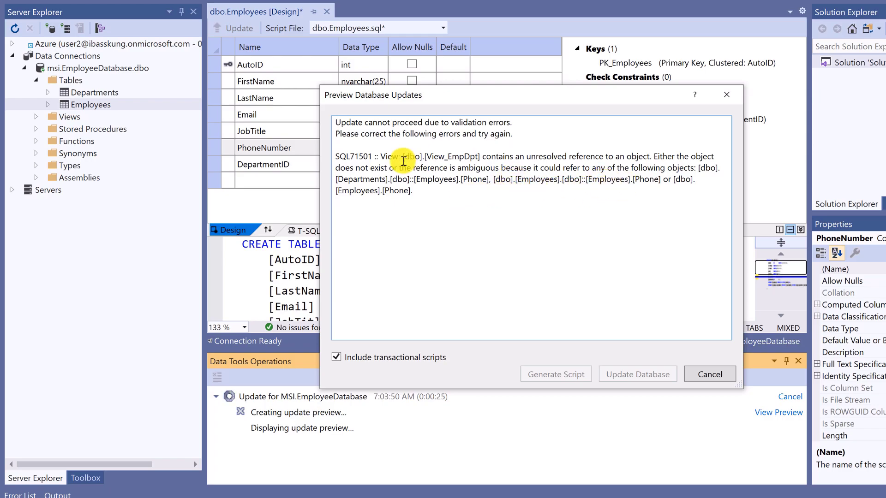
{"action": "left_click_drag", "start_coordinate": [426, 157], "coordinate": [477, 156]}
{"action": "left_click", "coordinate": [481, 157]}
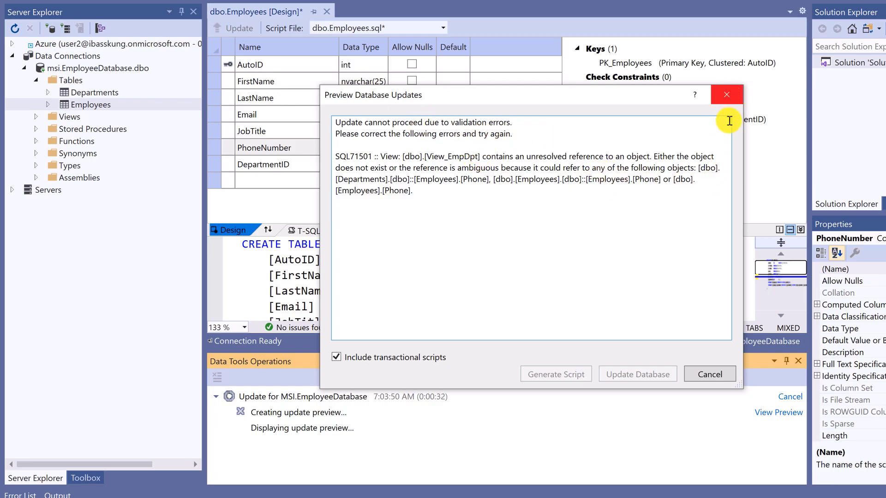
{"action": "left_click", "coordinate": [711, 374]}
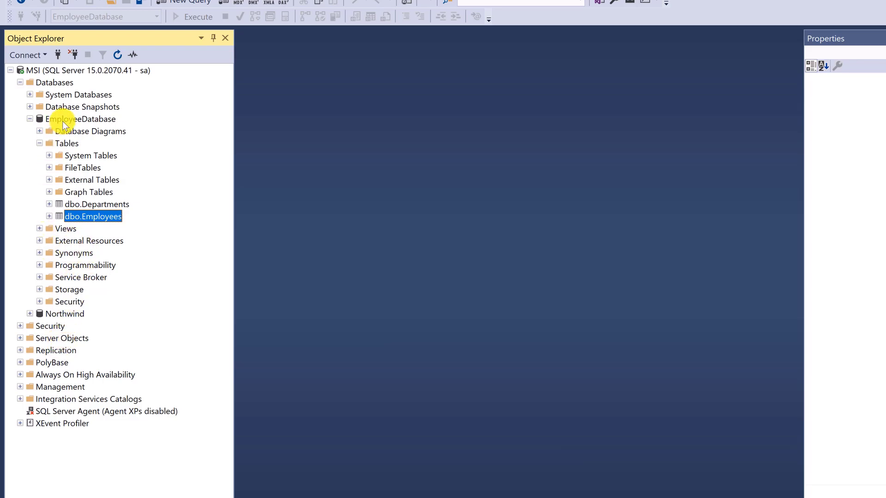
- Switch to SQL Server Management Studio, refresh EmployeeDatabase and expand its views
{"action": "right_click", "coordinate": [63, 120]}
{"action": "left_click", "coordinate": [118, 272]}
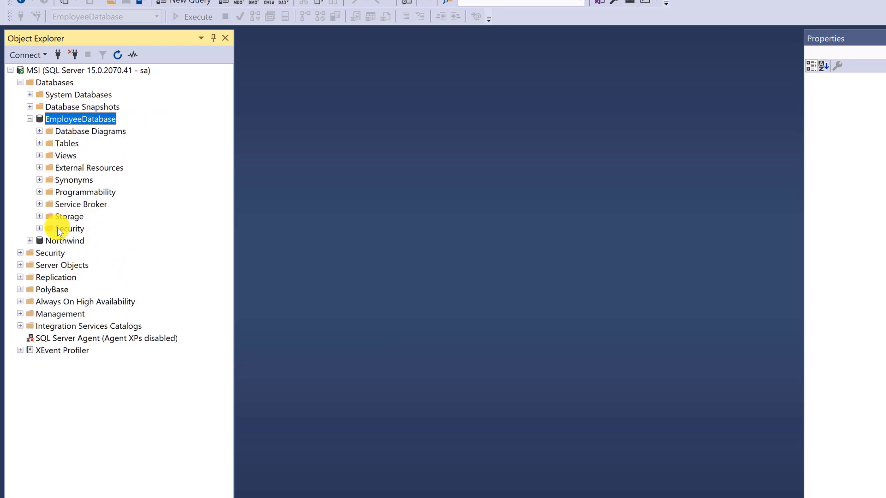
{"action": "left_click", "coordinate": [39, 157]}
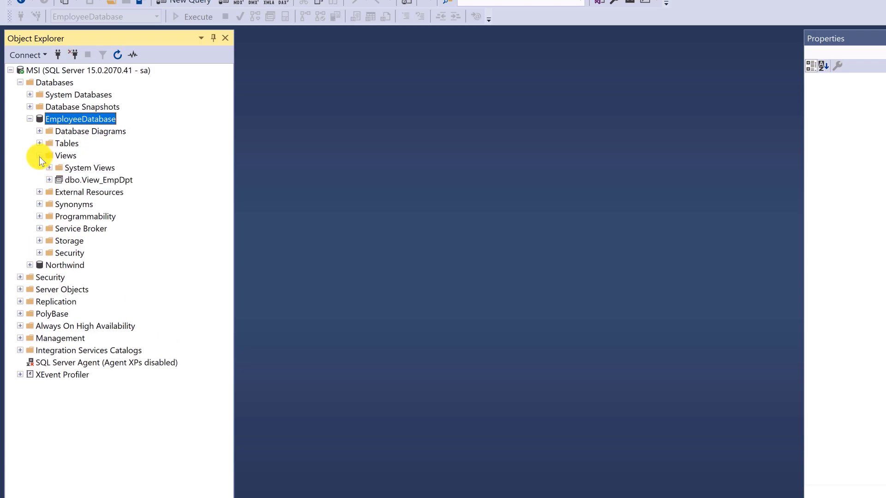
- Delete the view dbo.View_EmpDpt and refresh EmployeeDatabase
{"action": "left_click", "coordinate": [101, 180]}
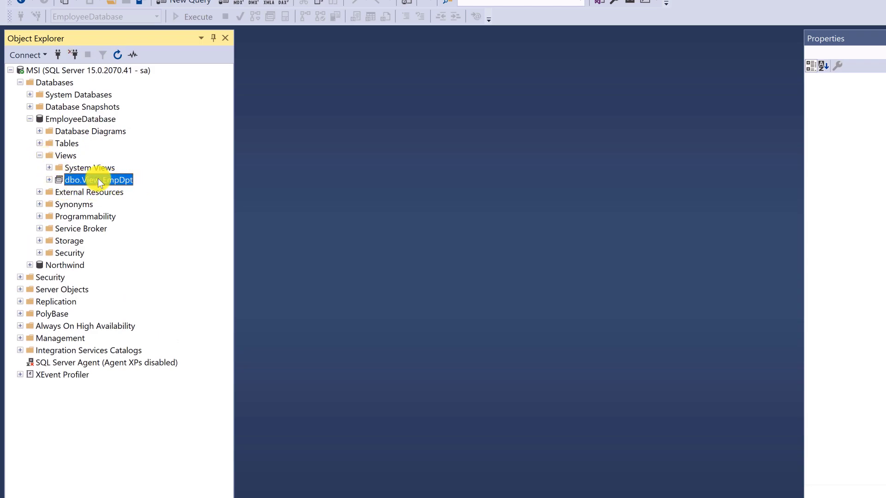
{"action": "right_click", "coordinate": [98, 183]}
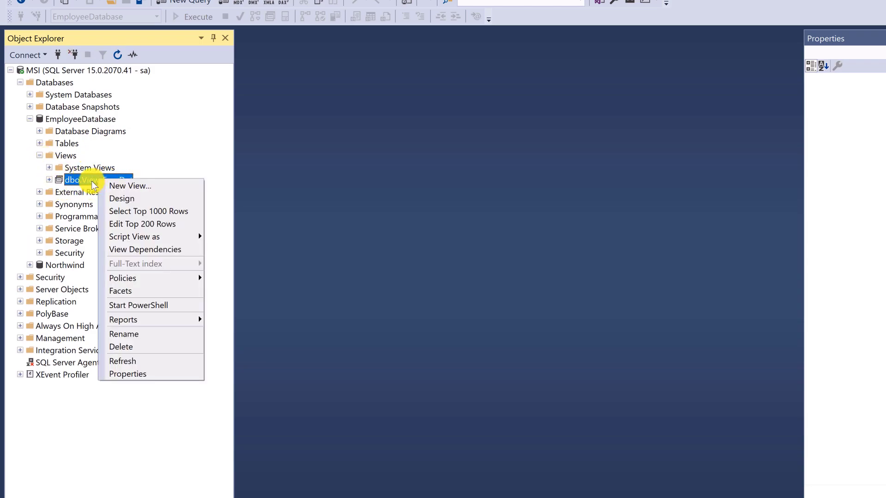
{"action": "right_click", "coordinate": [92, 183]}
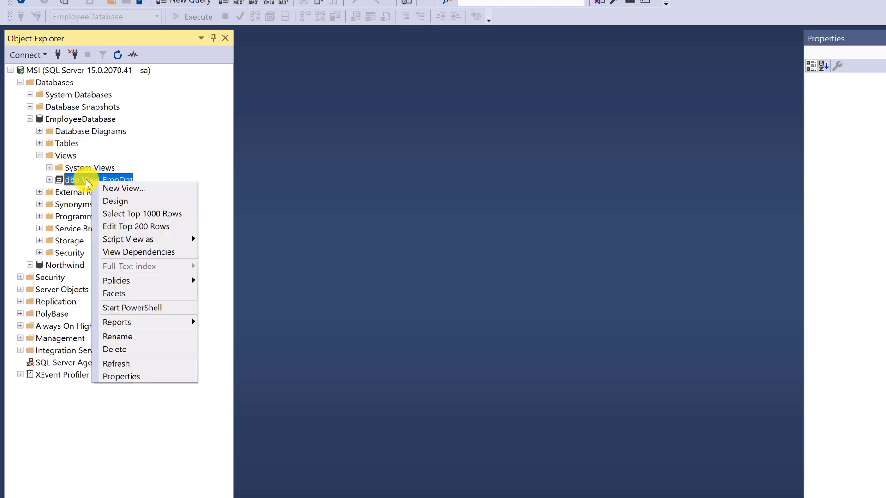
{"action": "left_click", "coordinate": [136, 347]}
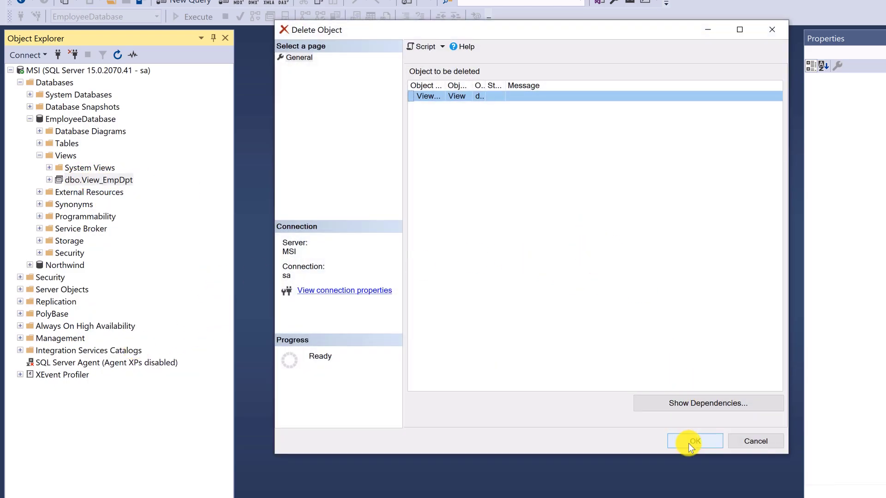
{"action": "left_click", "coordinate": [694, 441]}
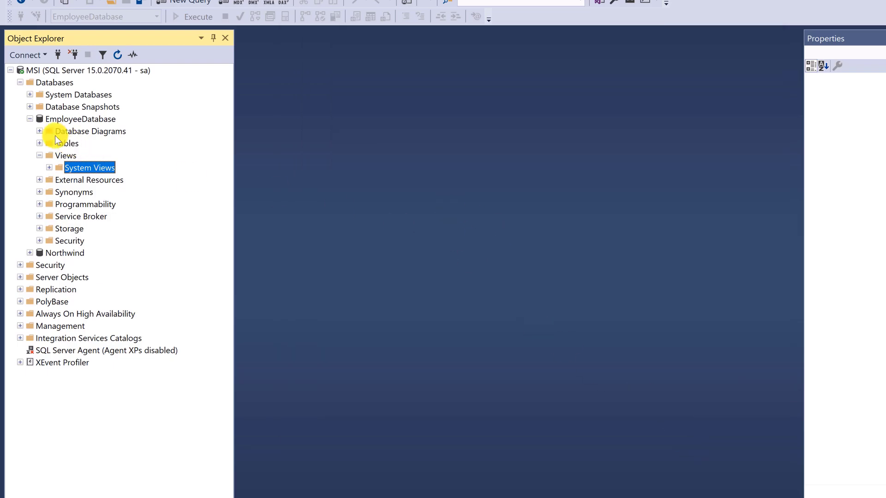
{"action": "right_click", "coordinate": [69, 120]}
{"action": "left_click", "coordinate": [134, 273]}
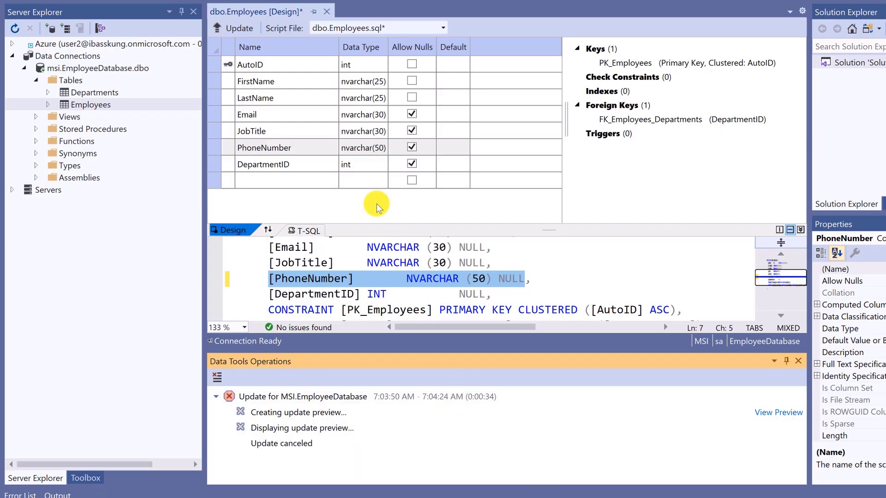
- Switch to Visual Studio and update the database with the PhoneNumber column rename in the Employees table
{"action": "left_click", "coordinate": [310, 145]}
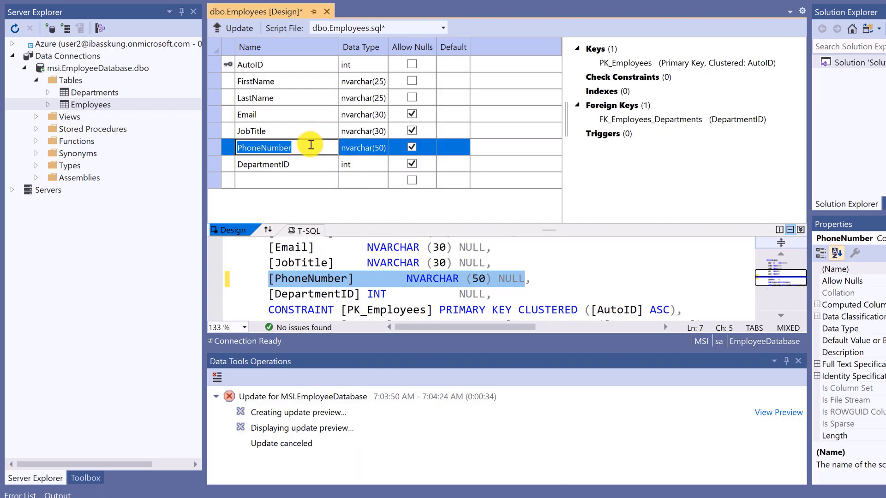
{"action": "left_click", "coordinate": [231, 148]}
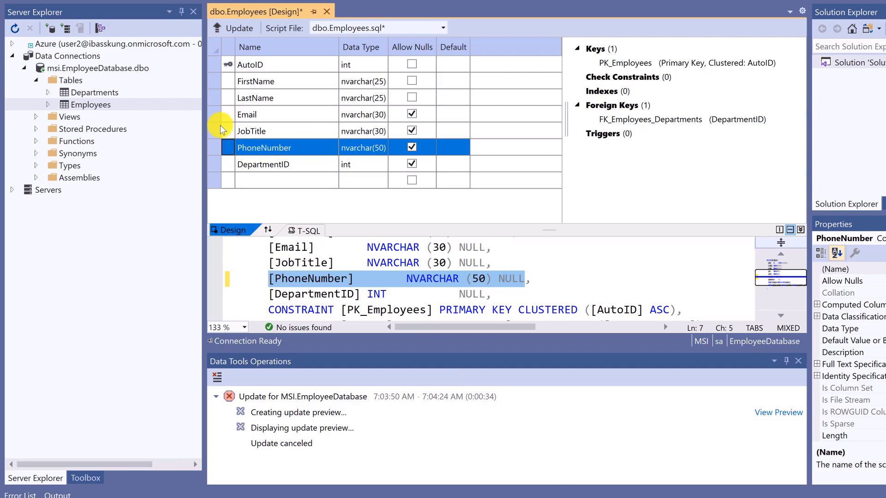
{"action": "left_click", "coordinate": [237, 28]}
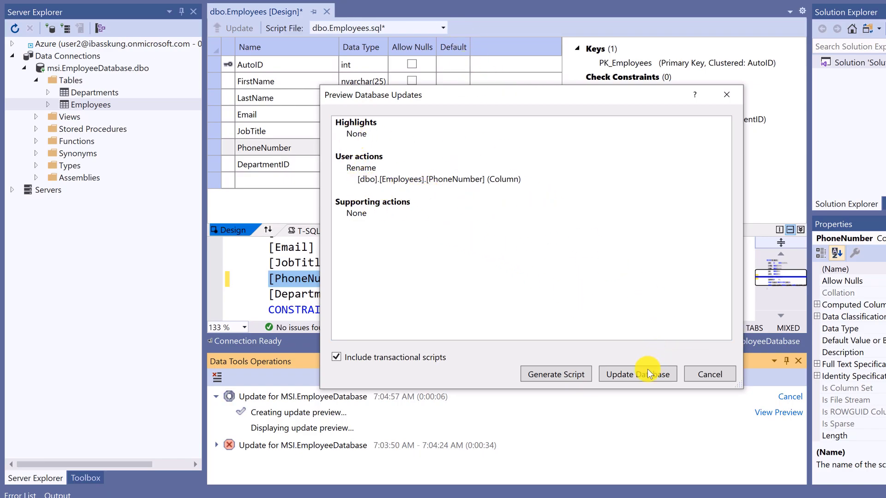
{"action": "left_click", "coordinate": [633, 376]}
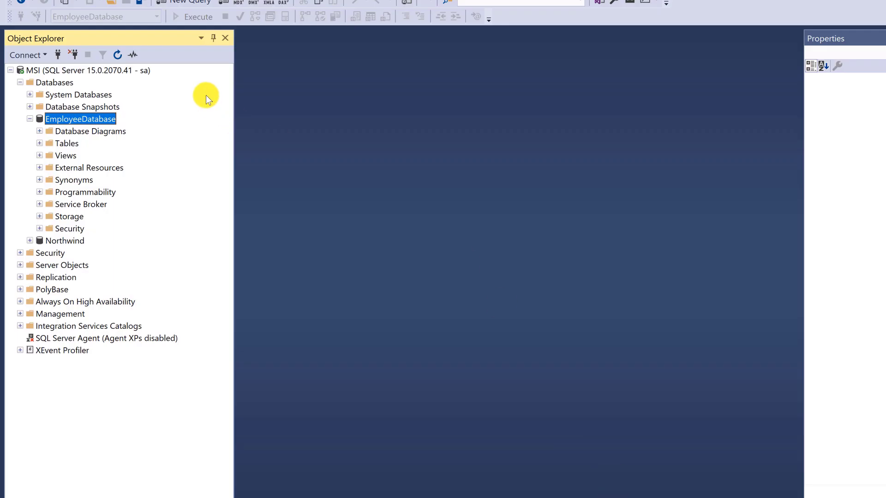
- Switch to SQL Server Management Studio, refresh EmployeeDatabase, and check the PhoneNumber column in the design of dbo.Employees
{"action": "right_click", "coordinate": [82, 124]}
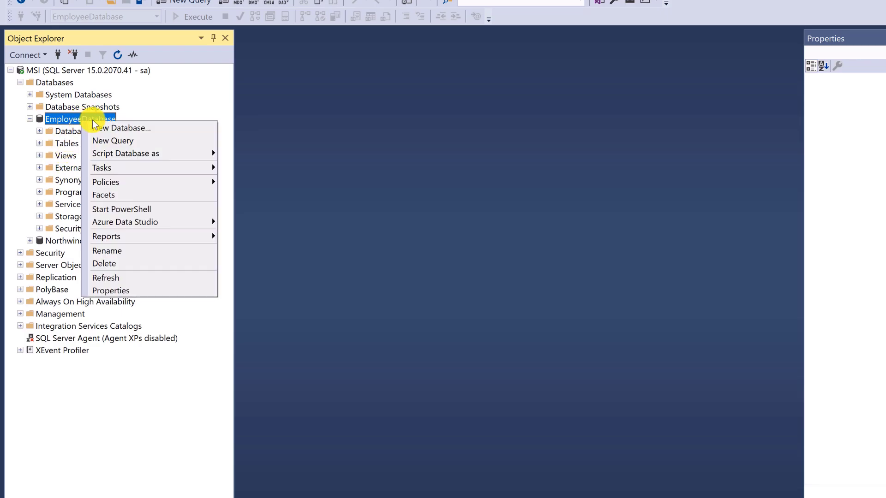
{"action": "left_click", "coordinate": [153, 265]}
{"action": "left_click", "coordinate": [40, 143]}
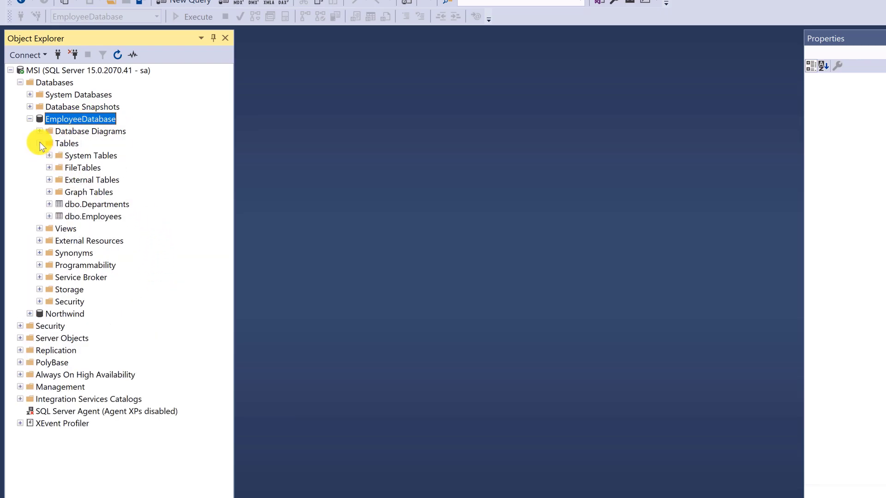
{"action": "right_click", "coordinate": [78, 215]}
{"action": "left_click", "coordinate": [129, 233]}
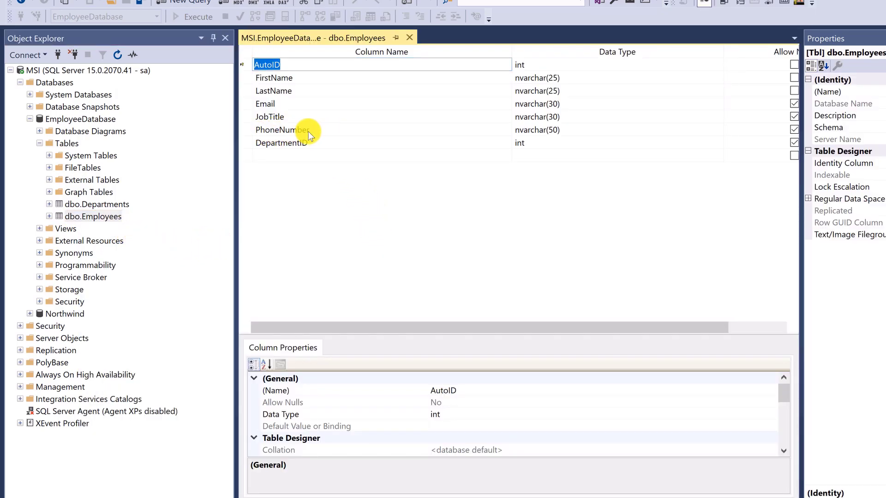
{"action": "left_click", "coordinate": [270, 131]}
{"action": "double_click", "coordinate": [283, 131]}
{"action": "left_click", "coordinate": [243, 134]}
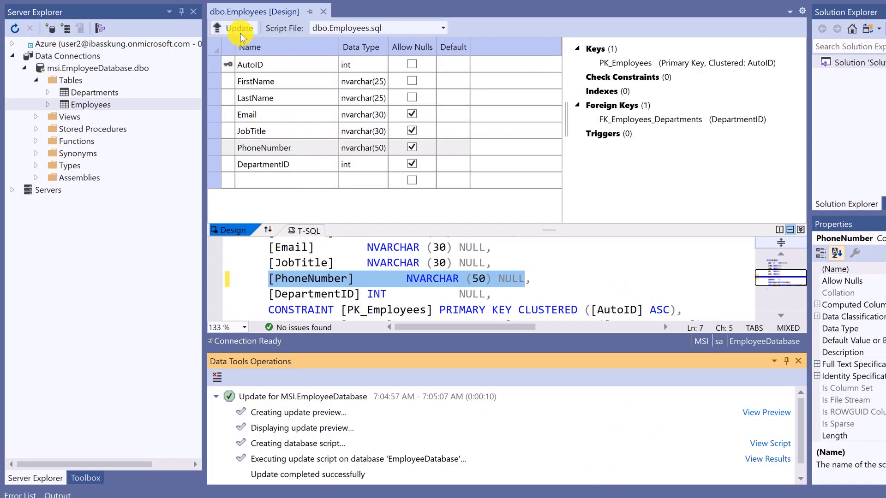
- Switch to Visual Studio, close the Employees table design with the Data Tools Operations pane, and refresh the Tables folder
{"action": "left_click", "coordinate": [277, 13]}
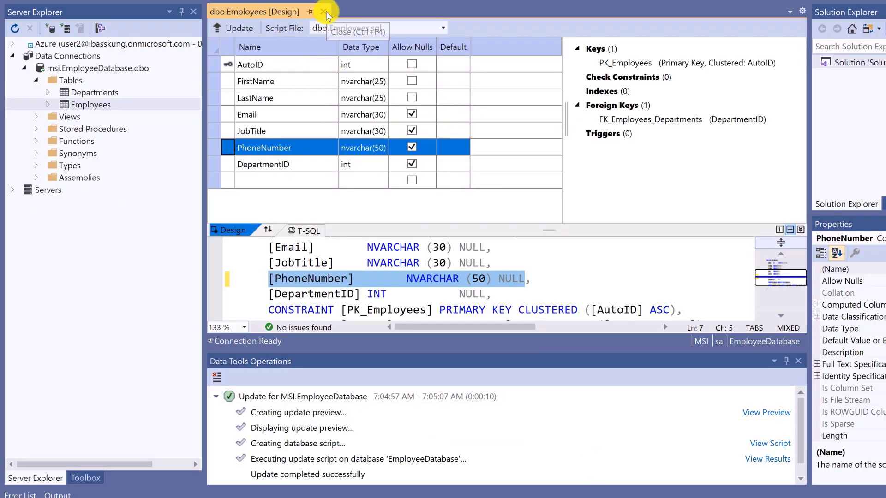
{"action": "left_click", "coordinate": [326, 11]}
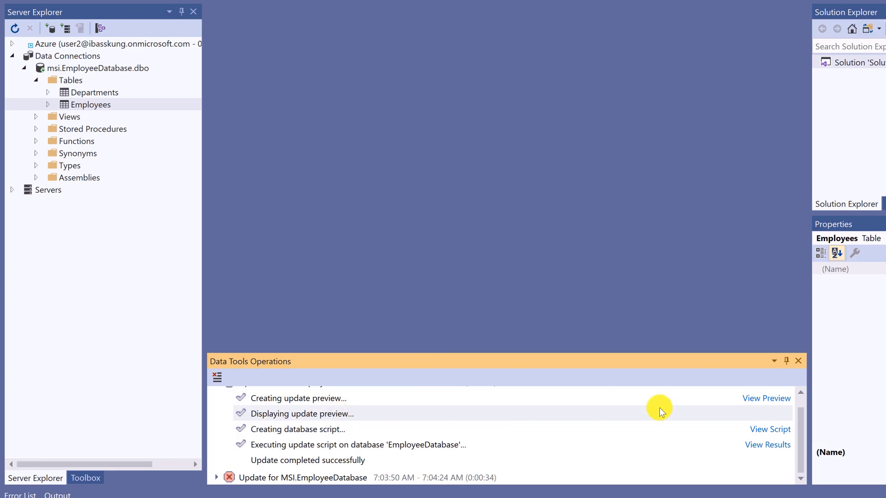
{"action": "left_click", "coordinate": [784, 359]}
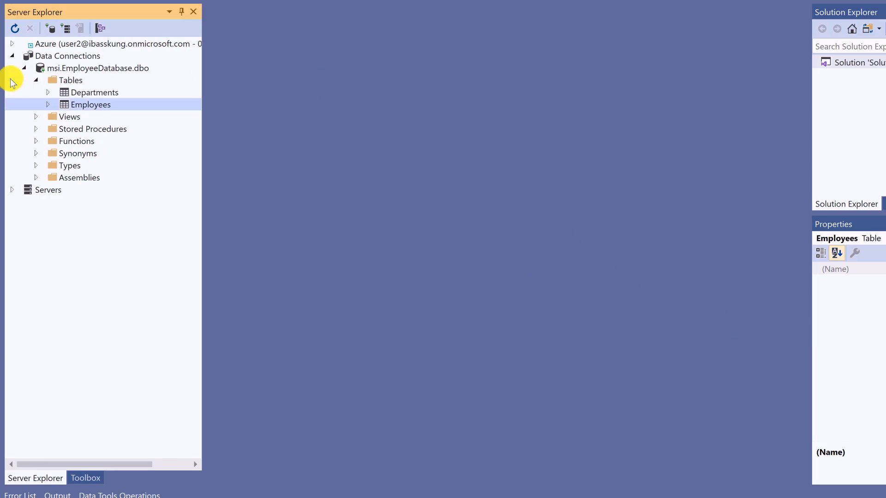
{"action": "right_click", "coordinate": [69, 82]}
{"action": "left_click", "coordinate": [142, 123]}
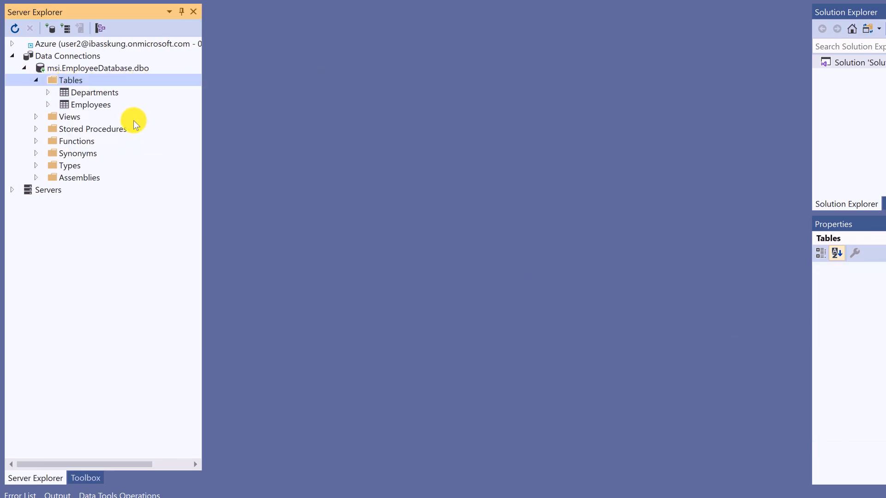
{"action": "left_click", "coordinate": [95, 92]}
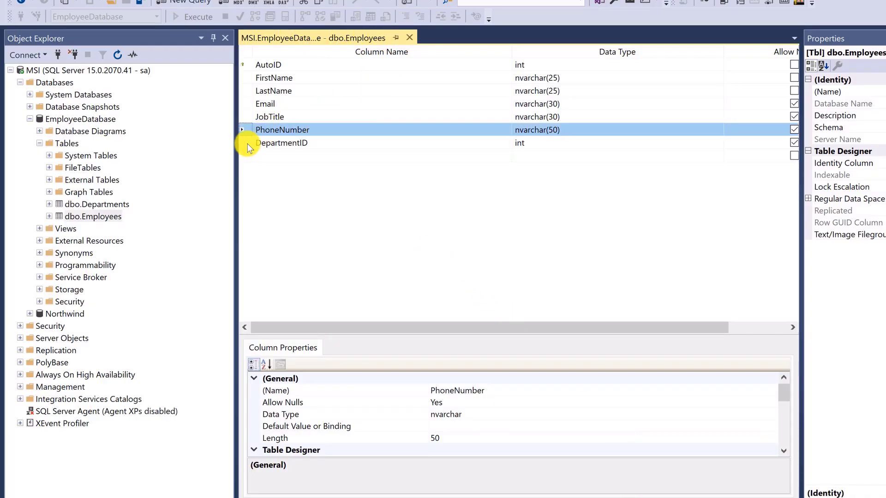
- In SQL Server Management Studio, rename the PhoneNumber column of dbo.Employees to Phone, then save and close the table design
{"action": "left_click", "coordinate": [263, 138]}
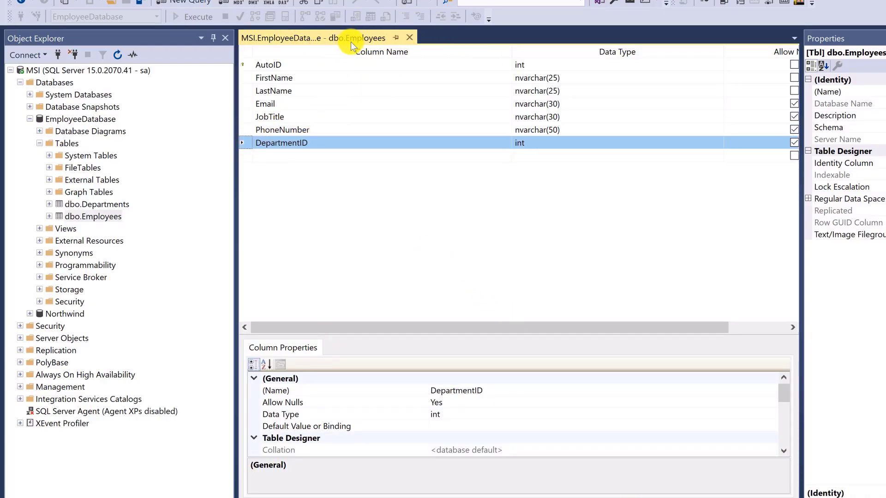
{"action": "left_click", "coordinate": [288, 129]}
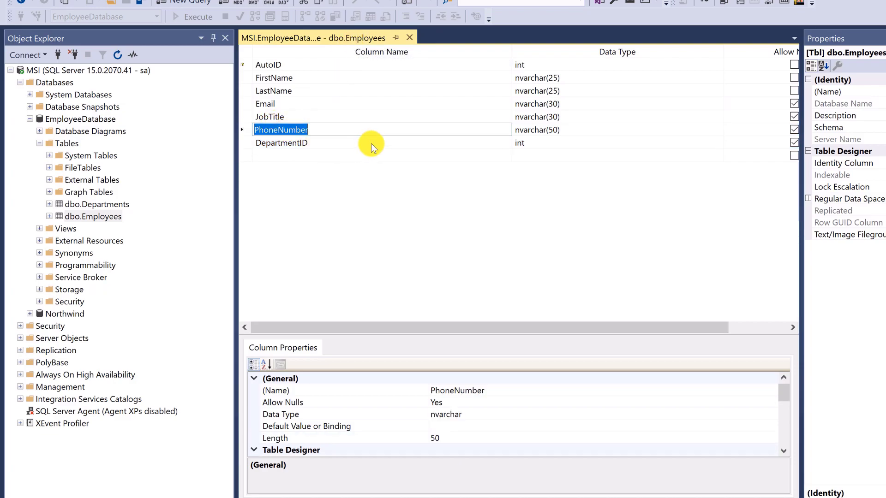
{"action": "left_click", "coordinate": [287, 132]}
{"action": "left_click_drag", "start_coordinate": [278, 133], "coordinate": [357, 131]}
{"action": "key", "text": "BackSpace"}
{"action": "left_click", "coordinate": [266, 121]}
{"action": "left_click", "coordinate": [249, 129]}
{"action": "right_click", "coordinate": [339, 39]}
{"action": "left_click", "coordinate": [369, 52]}
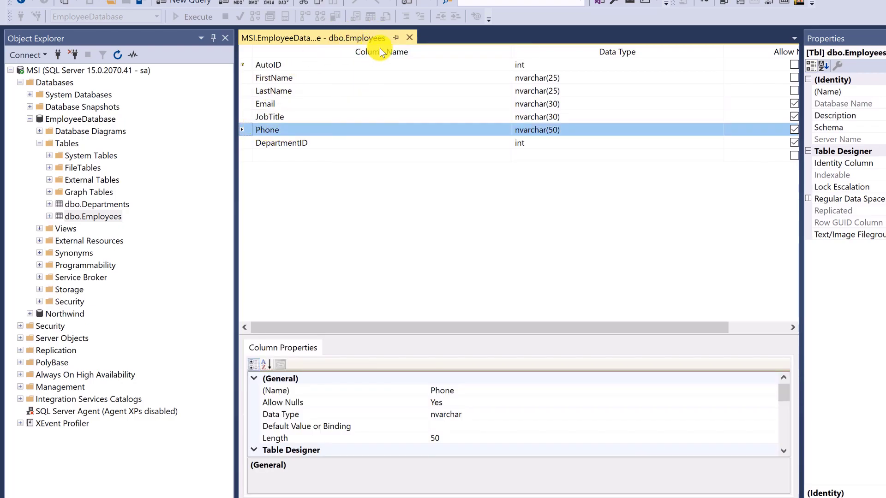
{"action": "left_click", "coordinate": [409, 38]}
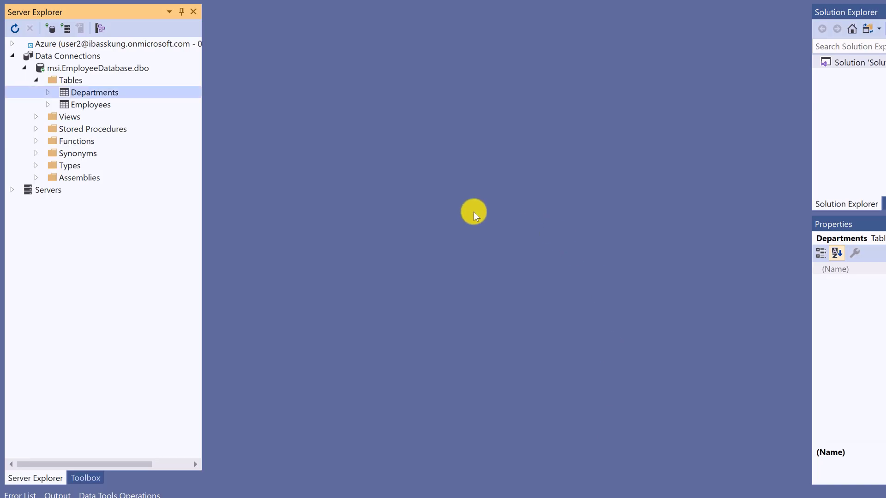
- Switch to Visual Studio, refresh the msi.EmployeeDatabase.dbo connection, and check the column names in the Employees table data before closing it
{"action": "right_click", "coordinate": [88, 68]}
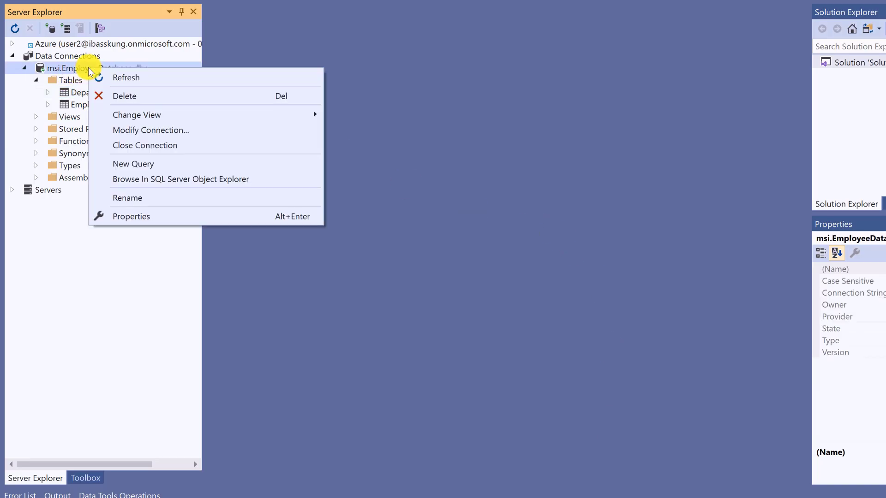
{"action": "left_click", "coordinate": [185, 77]}
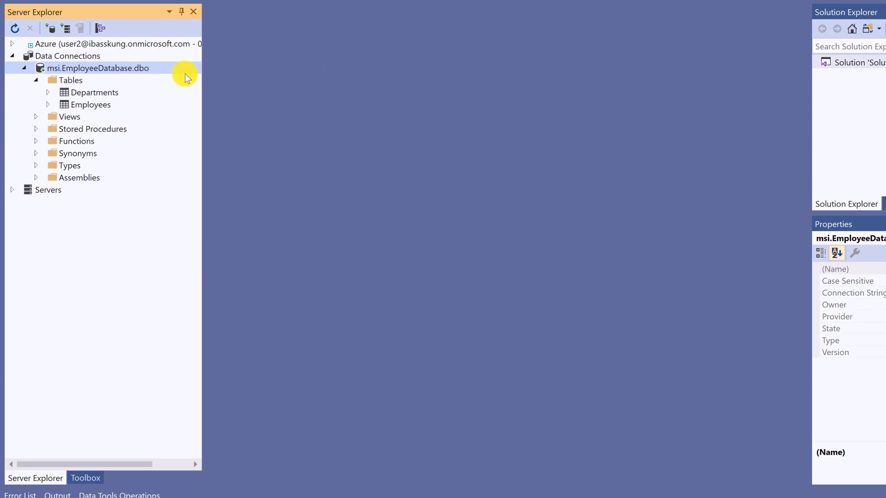
{"action": "right_click", "coordinate": [89, 105]}
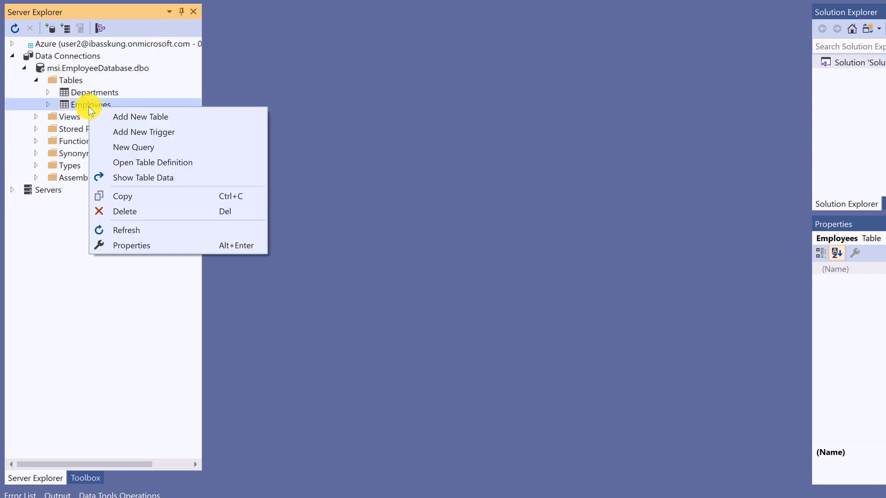
{"action": "left_click", "coordinate": [207, 178]}
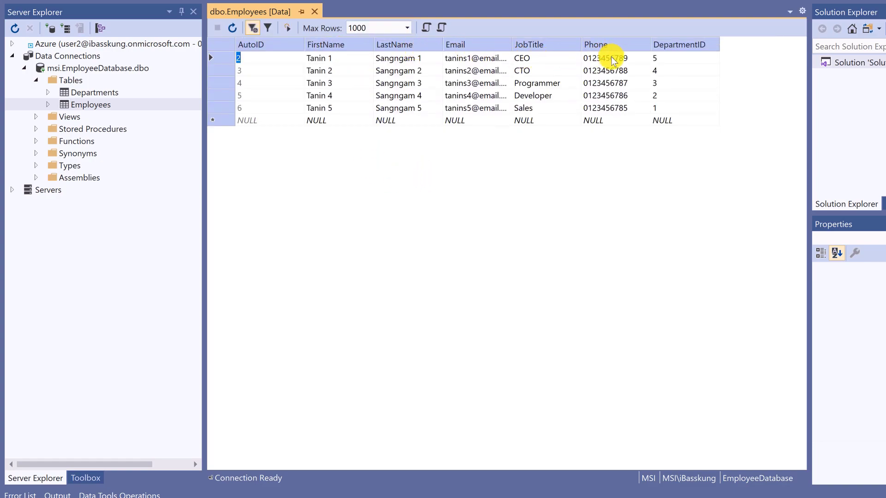
{"action": "left_click", "coordinate": [318, 14]}
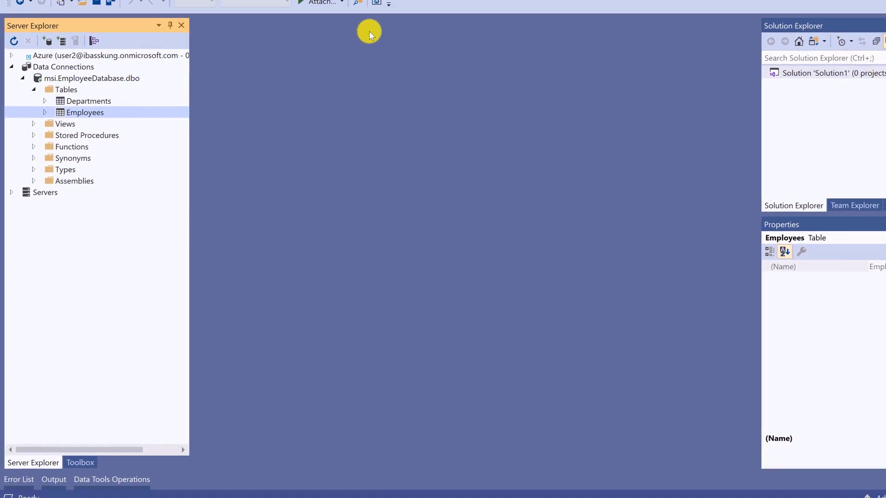